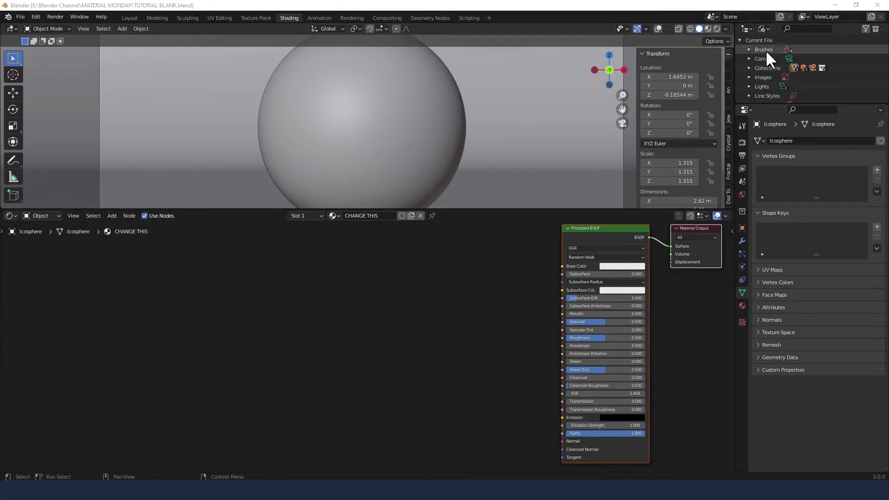
Step: Switch the viewport to rendered shading and place a Layer Weight node left of the Principled BSDF
click(716, 28)
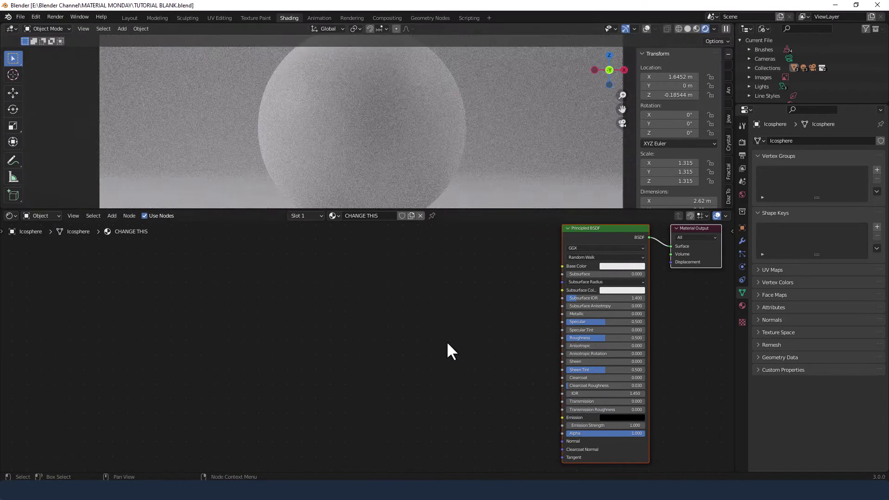
click(437, 318)
key(shift+a)
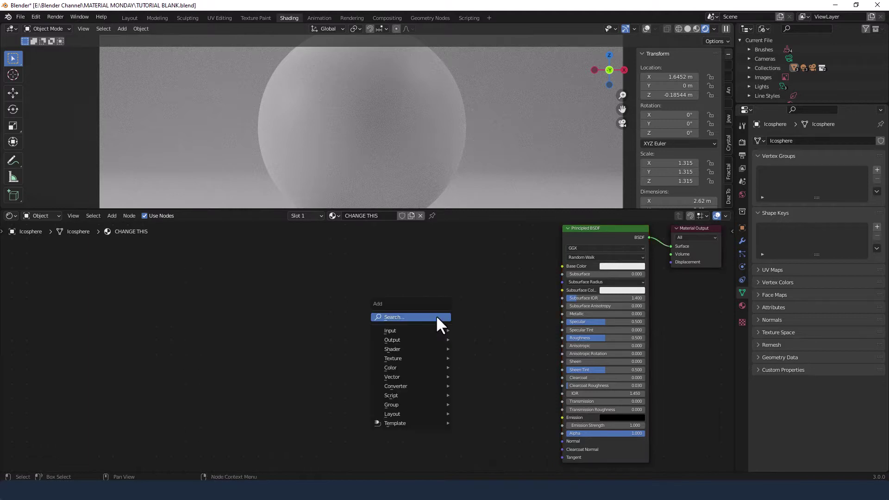
click(437, 318)
text(layer)
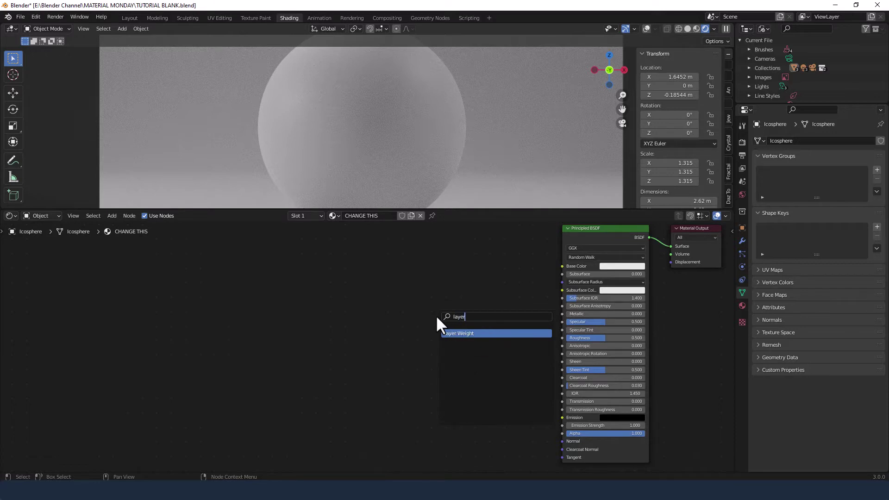
click(456, 333)
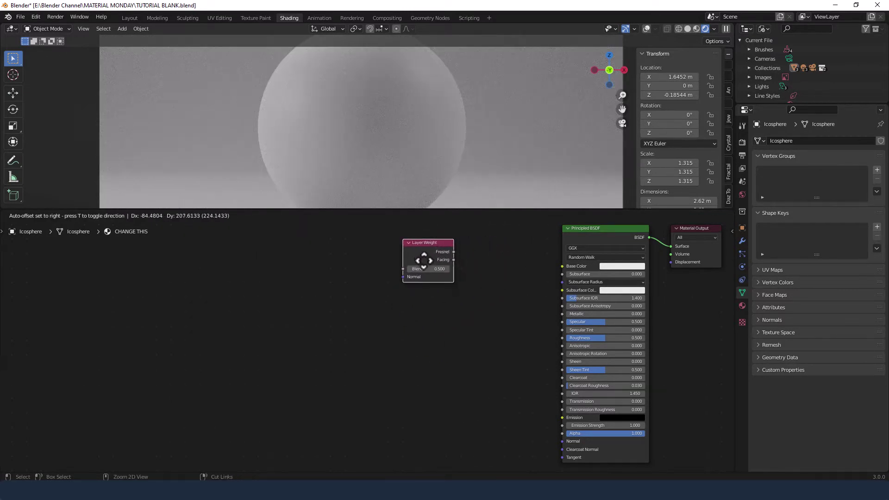
click(420, 260)
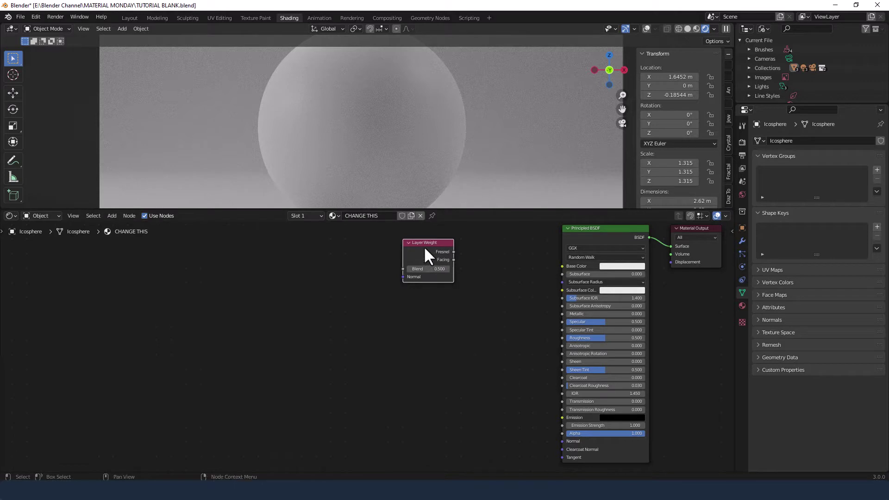
drag(424, 245, 424, 279)
middle_drag(518, 349, 524, 305)
click(499, 309)
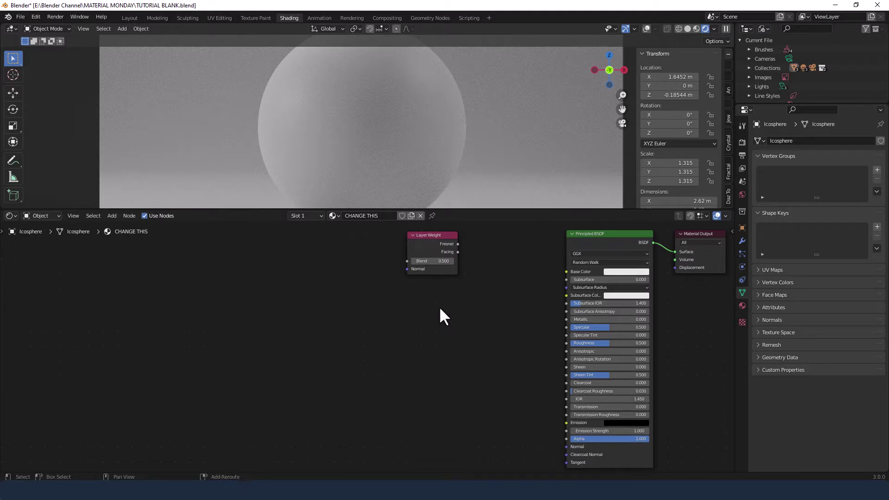
key(shift+a)
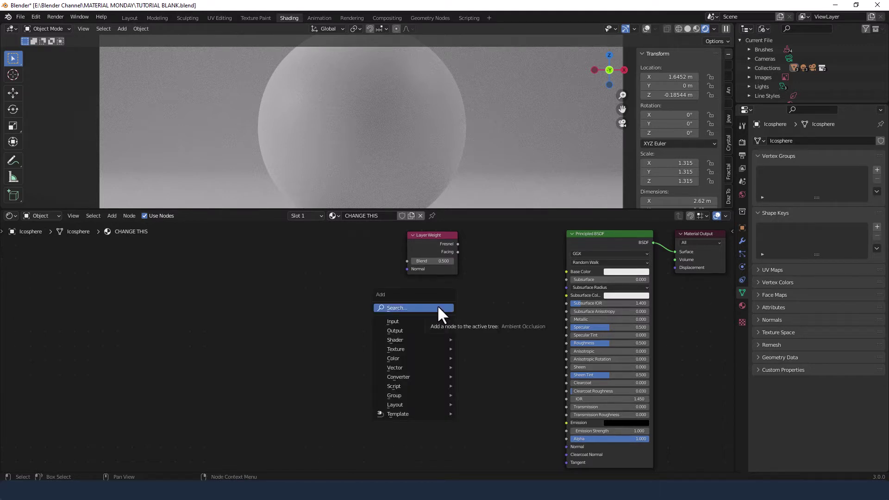
Step: Add a Glass BSDF below the Layer Weight with Roughness 0.200 and IOR 1.309
click(439, 307)
text(glass)
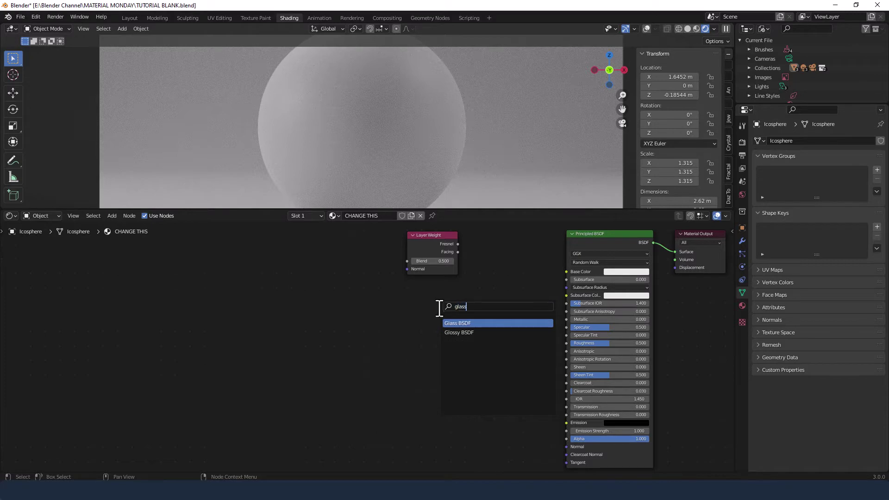
key(Return)
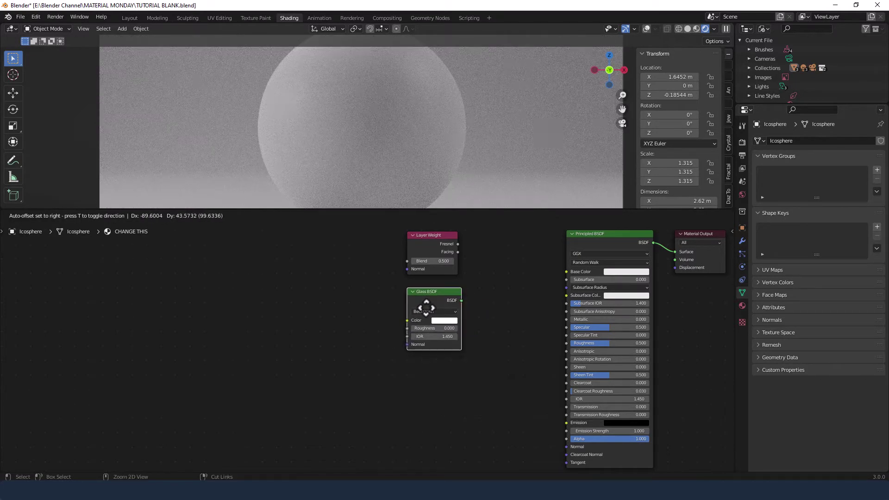
click(426, 308)
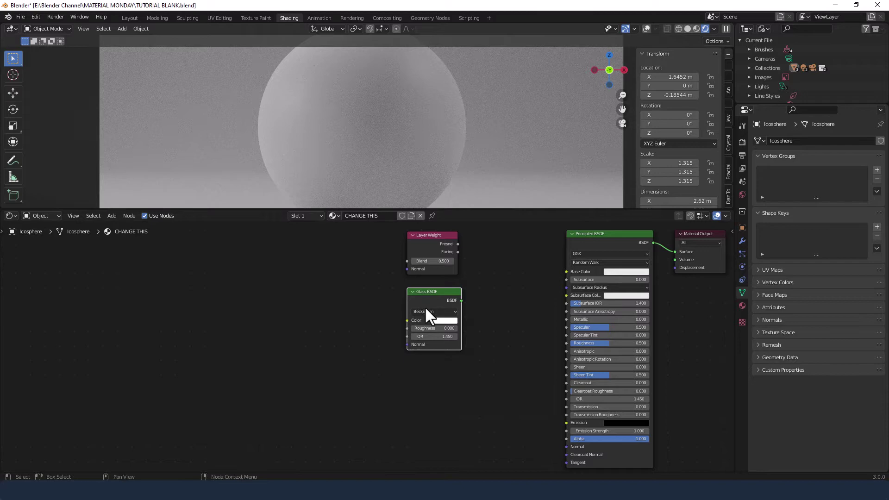
click(441, 328)
text(2)
key(Return)
click(440, 337)
text(1.309)
key(Return)
Step: Duplicate the Glass BSDF below the first and set the copy's Roughness to 0.750
key(shift+d)
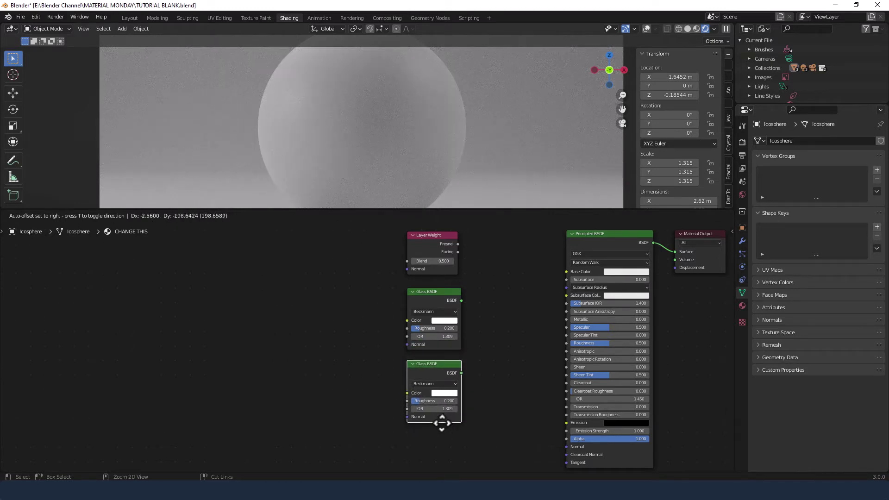
click(442, 422)
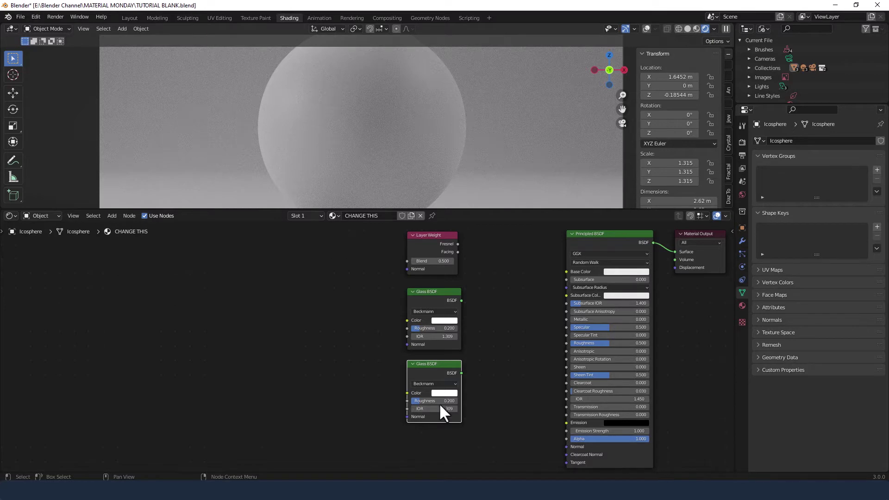
double_click(438, 401)
text(.75)
key(Return)
click(506, 355)
Step: Add a Mix Shader right of the glass nodes, linking Layer Weight Fresnel to Fac and the lower Glass BSDF in
key(shift+a)
click(496, 309)
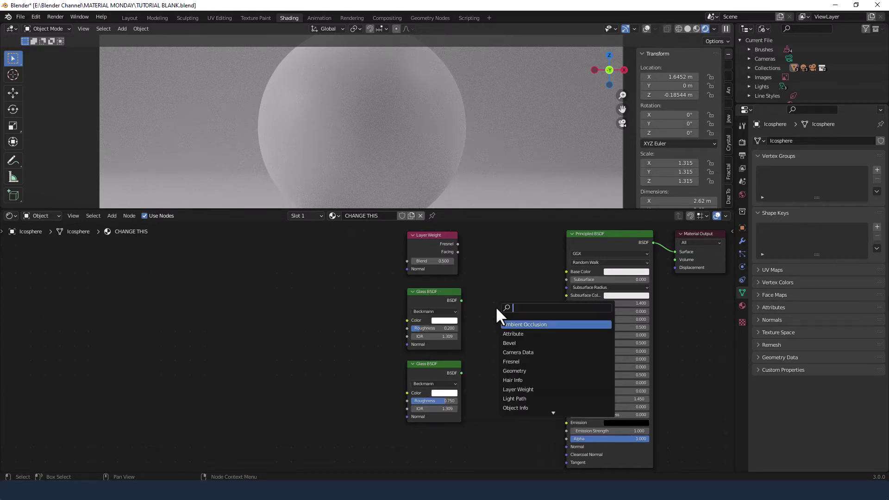
text(mix)
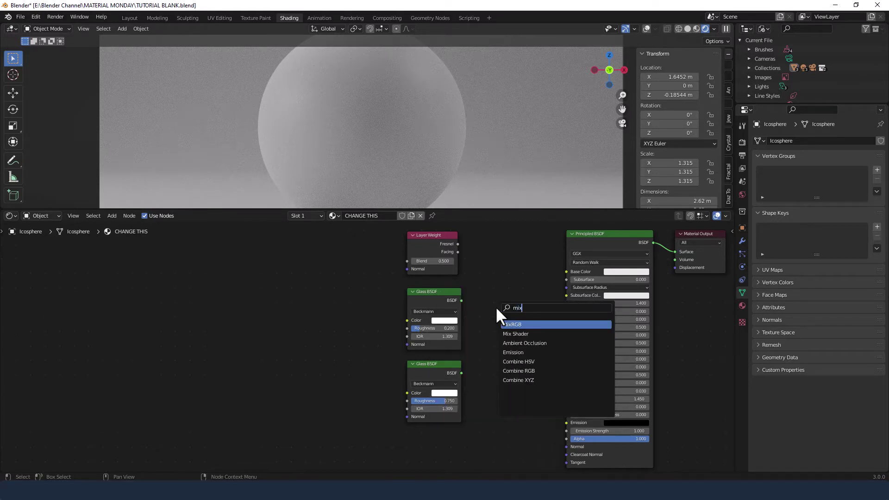
click(512, 333)
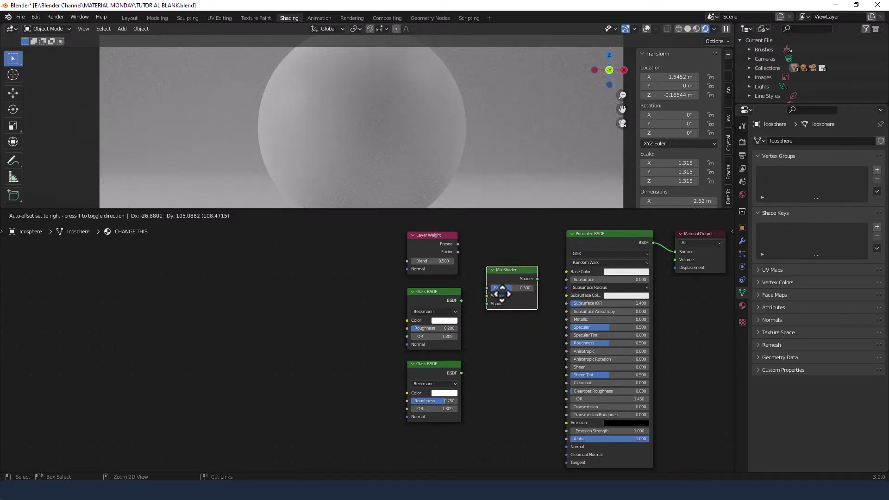
click(500, 300)
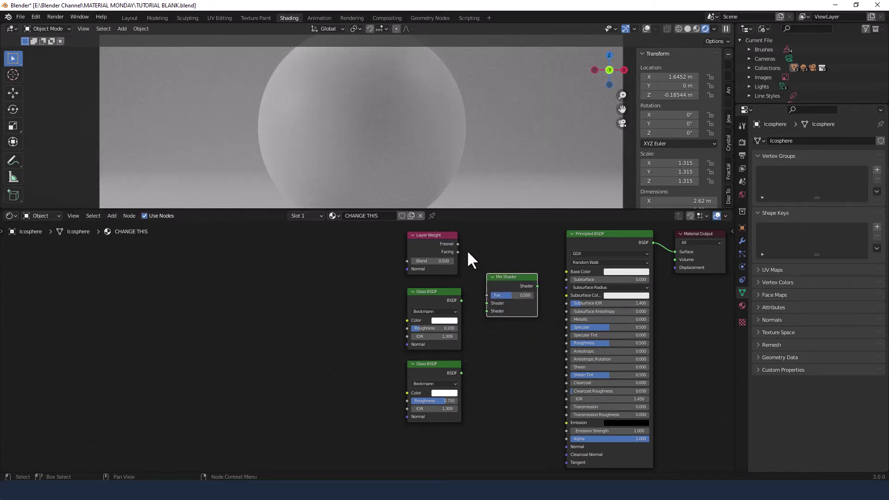
drag(457, 244, 485, 309)
drag(460, 372, 484, 312)
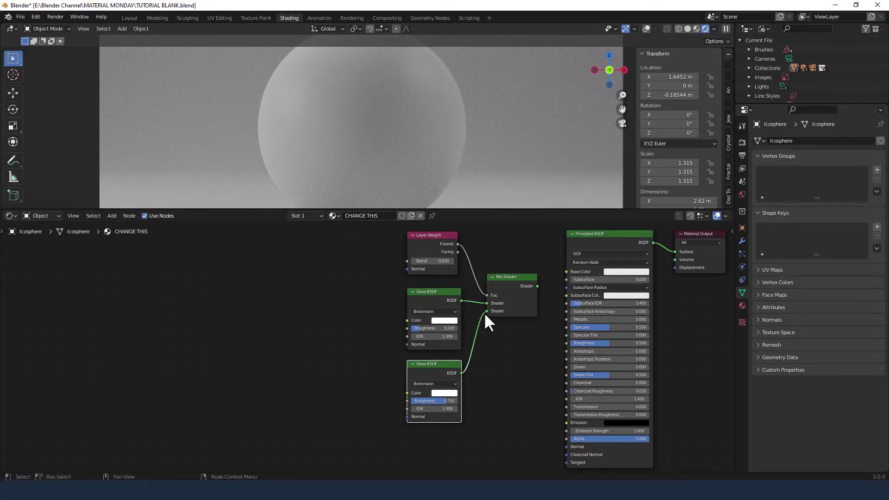
Step: Delete the Principled BSDF and connect the Mix Shader to the Material Output's Surface
click(582, 241)
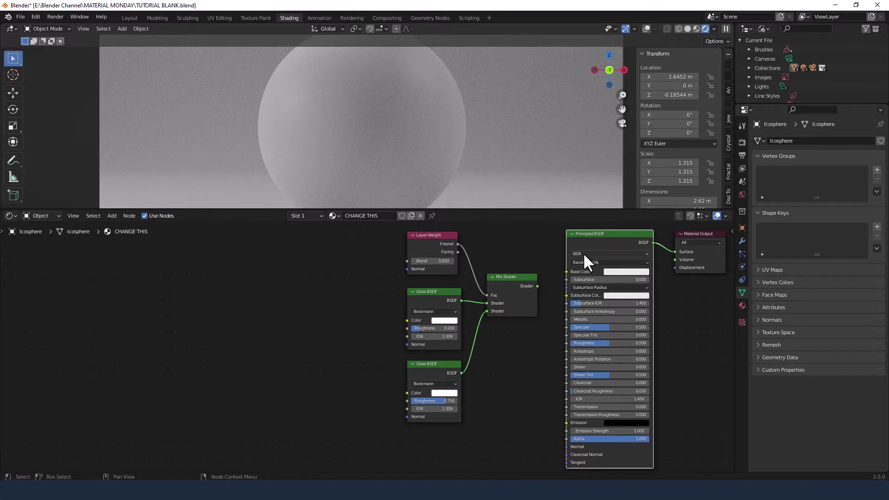
key(Delete)
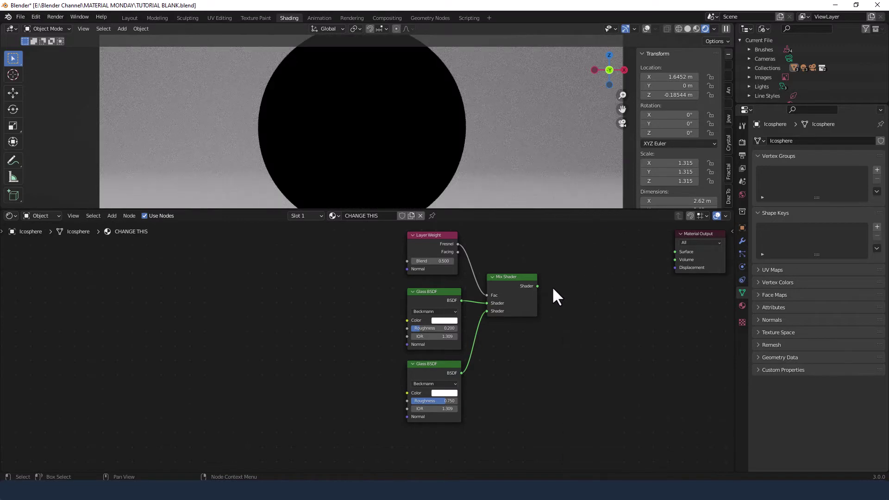
drag(537, 286, 597, 278)
middle_drag(528, 246, 631, 256)
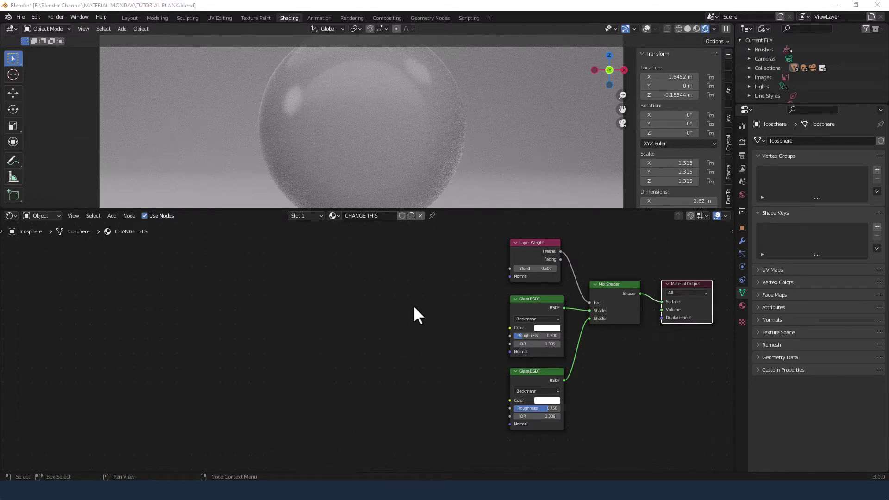
Step: Add a Bump node and place a duplicate below it
key(shift+a)
click(416, 286)
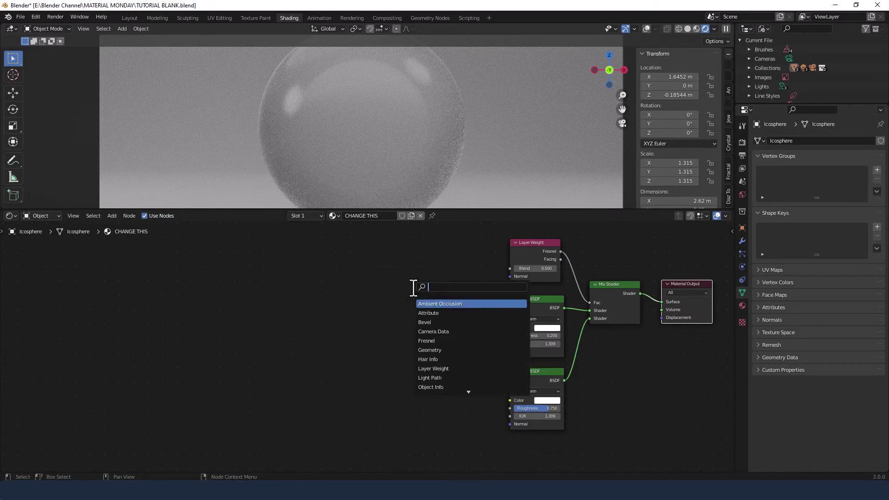
text(nump)
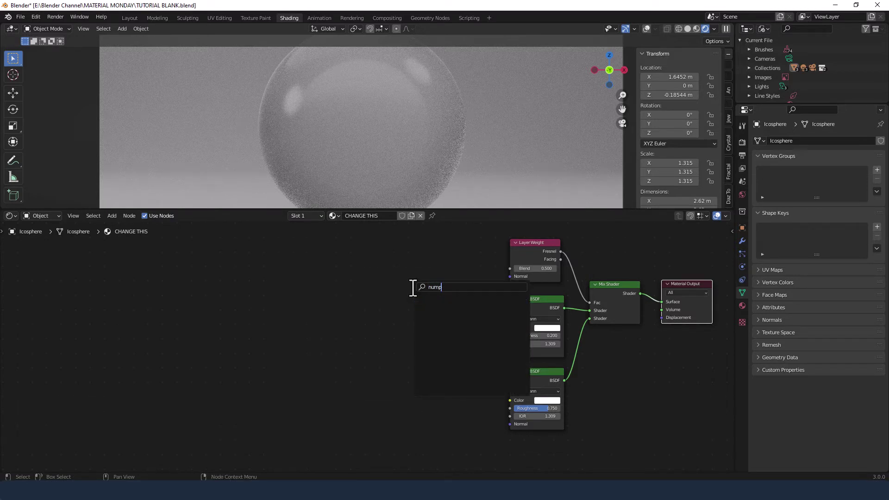
key(BackSpace)
key(BackSpace)
key(BackSpace)
key(BackSpace)
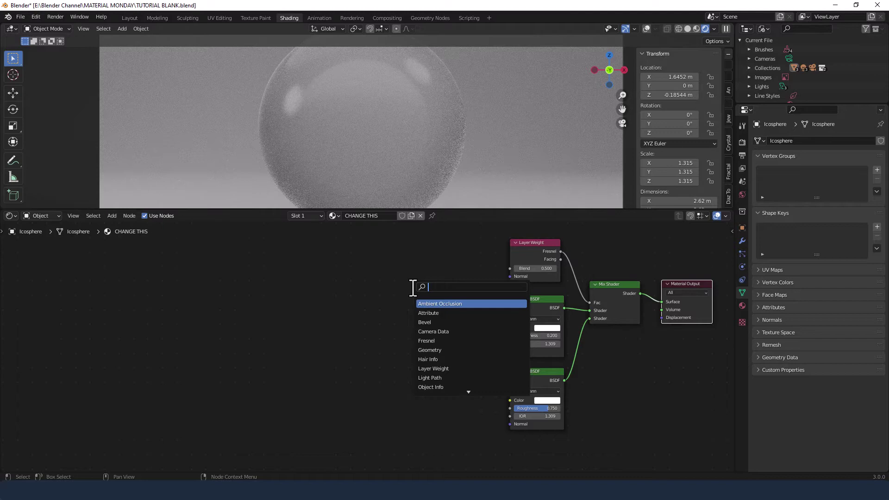
text(bump)
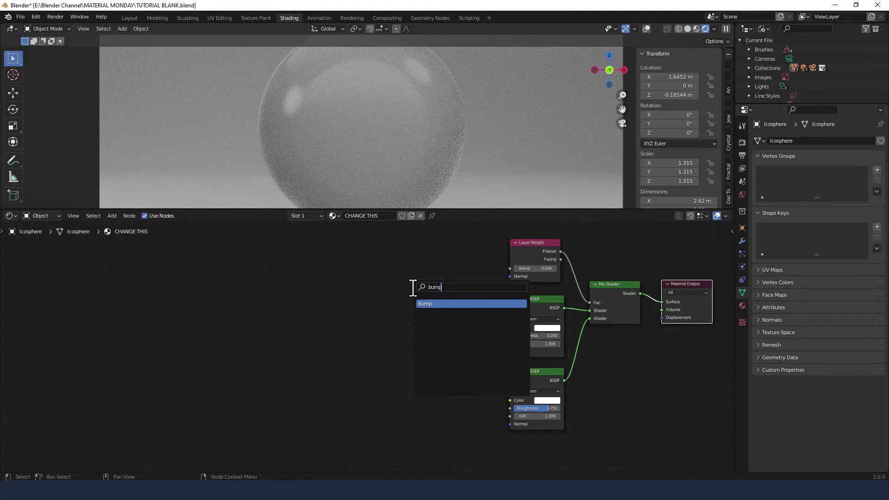
key(Return)
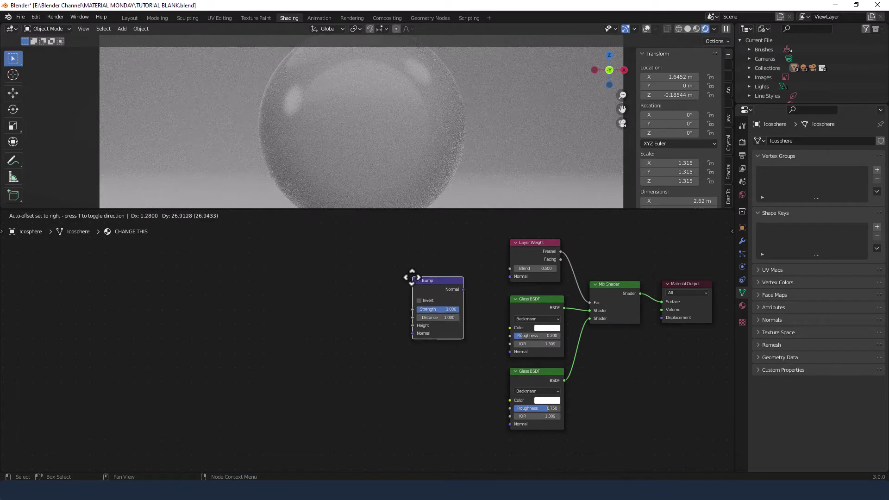
click(411, 261)
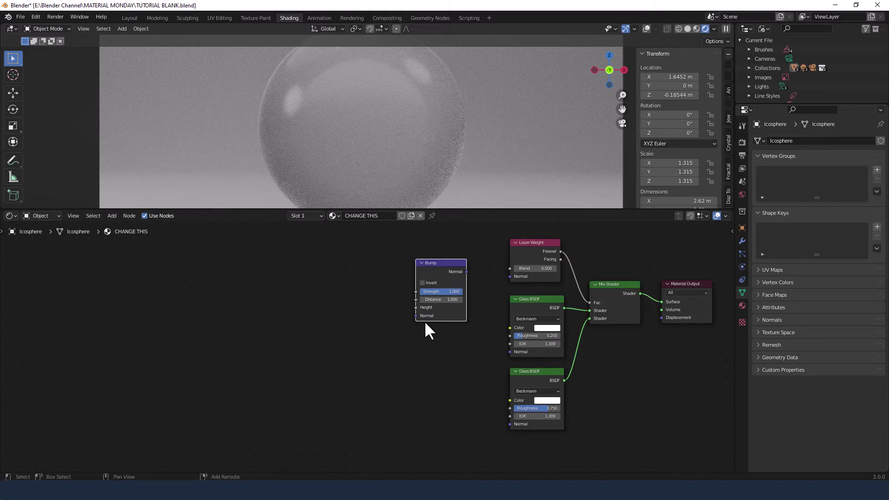
key(shift+d)
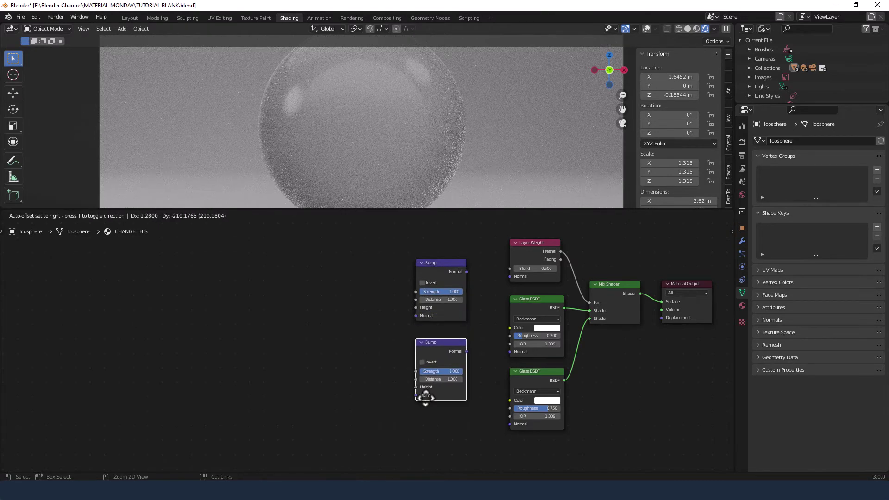
click(425, 402)
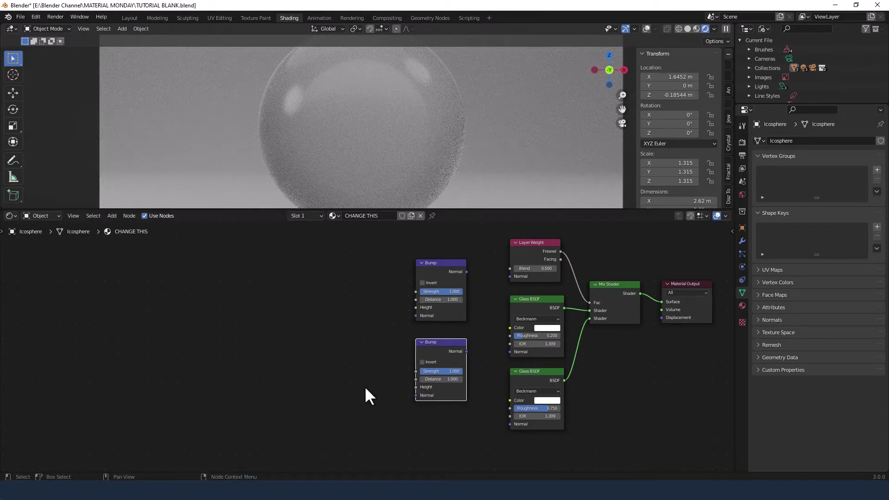
Step: Set the top Bump Strength to 0.150 and the lower one to 0.650
click(440, 290)
text(.15)
key(Return)
click(441, 370)
text(.65)
key(Return)
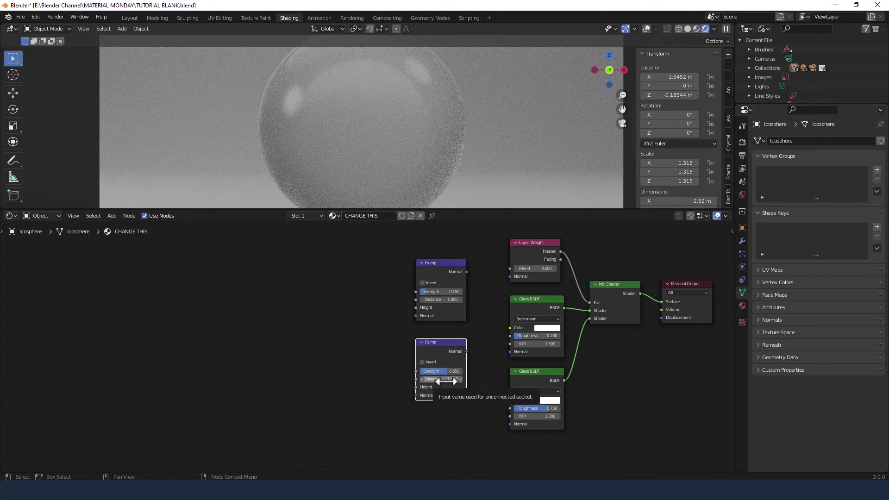
Step: Link Bump 0.150 to the upper glass Normal, and Bump 0.650 to Layer Weight and lower glass Normals
click(465, 274)
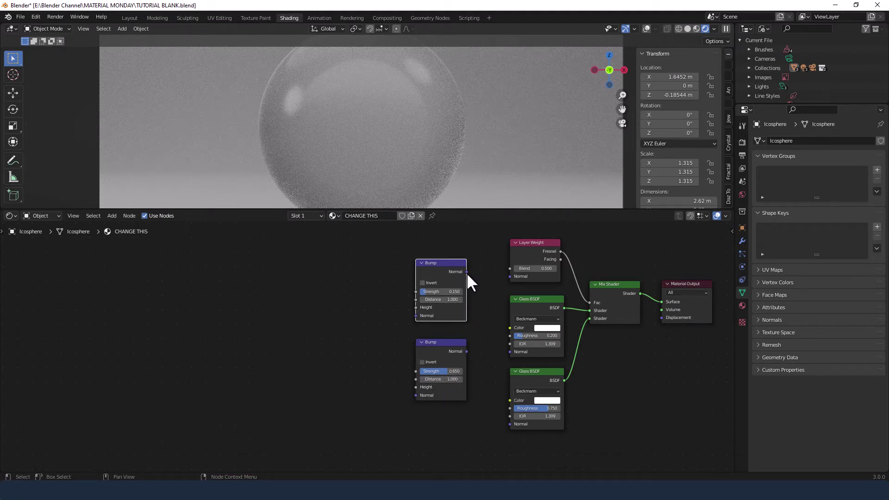
drag(467, 272, 508, 352)
drag(466, 351, 479, 353)
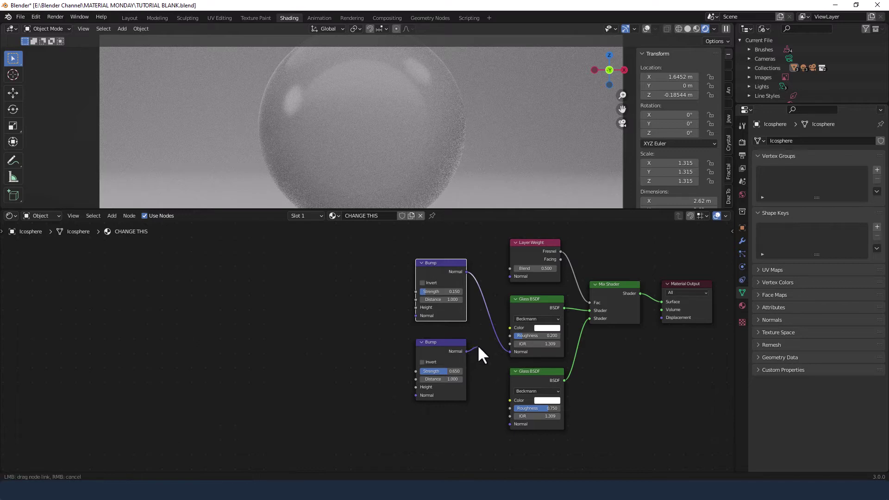
drag(499, 296, 510, 276)
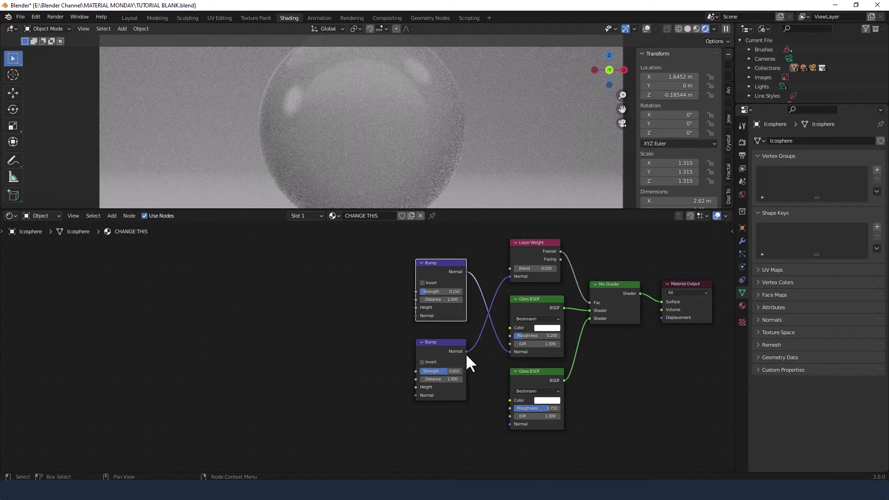
drag(466, 350, 505, 425)
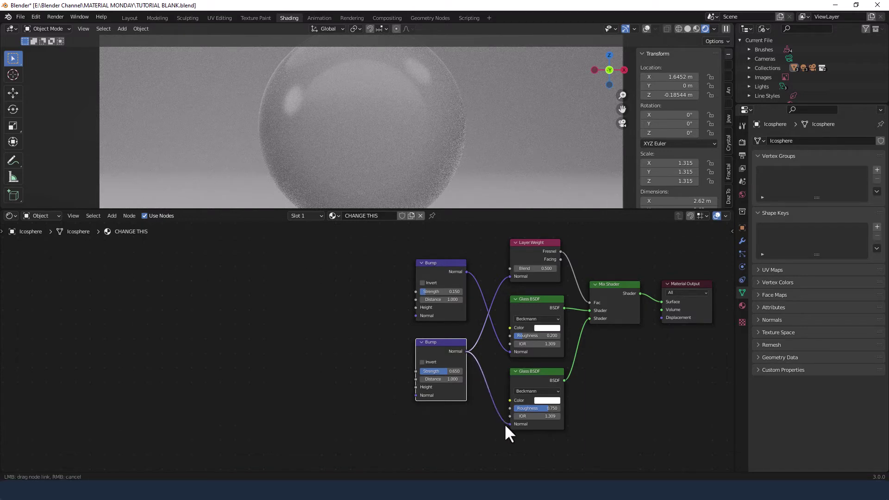
drag(505, 425, 505, 425)
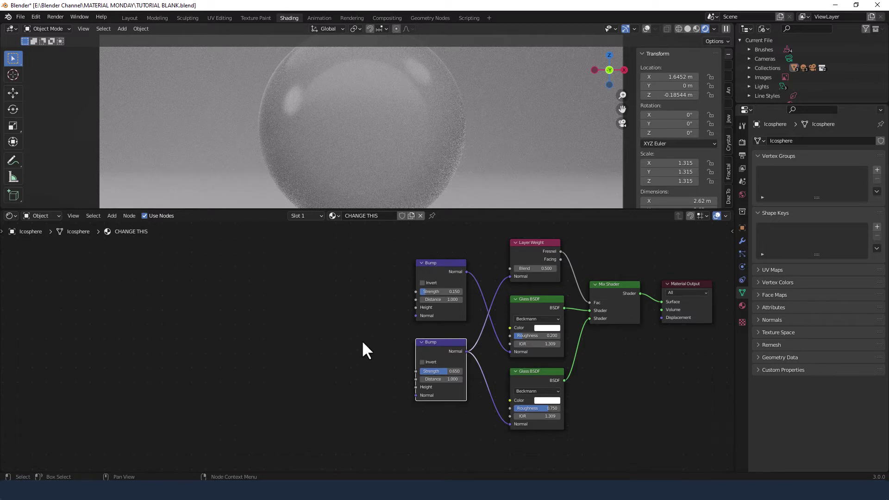
Step: Add a Noise Texture left of the Bumps and connect its Fac to both Bump Height inputs
key(shift+a)
click(361, 324)
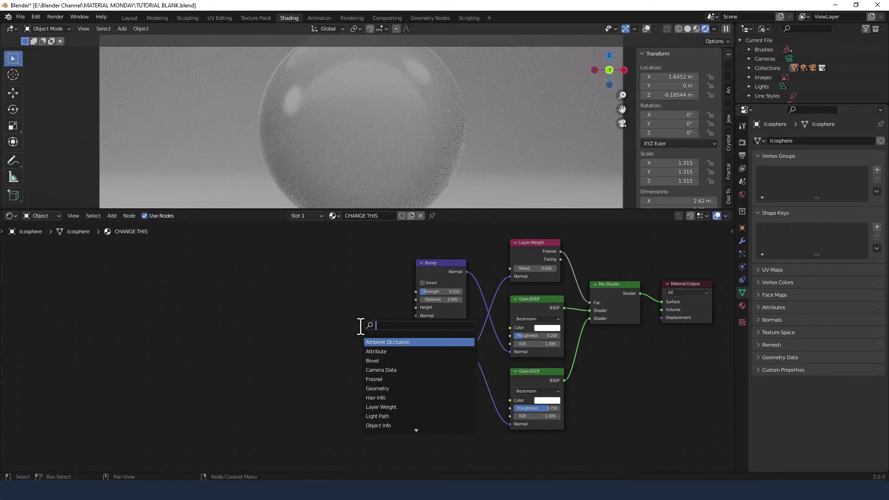
text(noise)
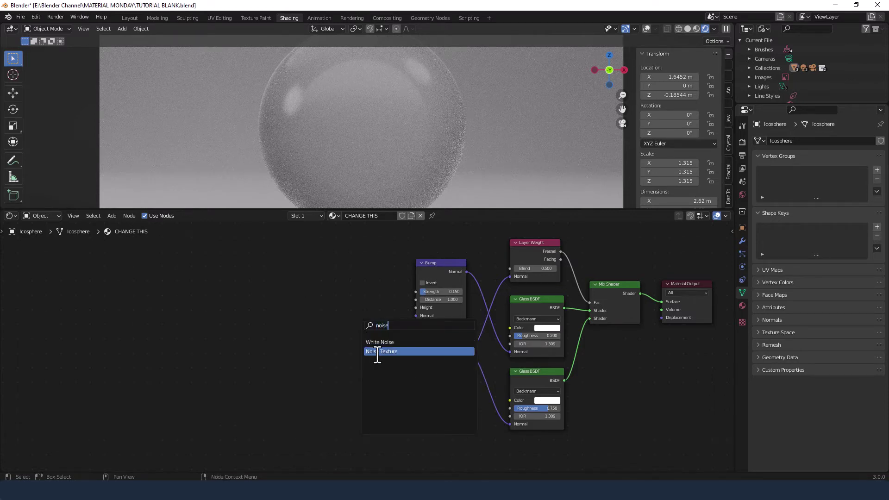
click(377, 351)
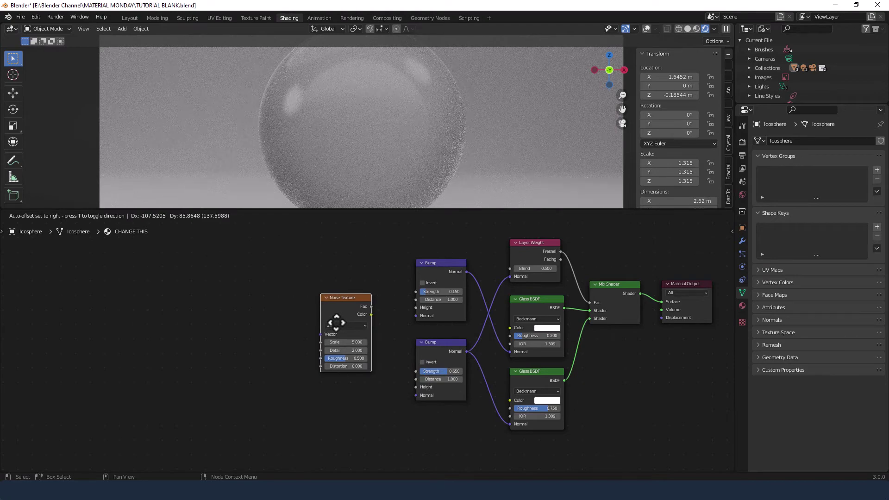
click(336, 323)
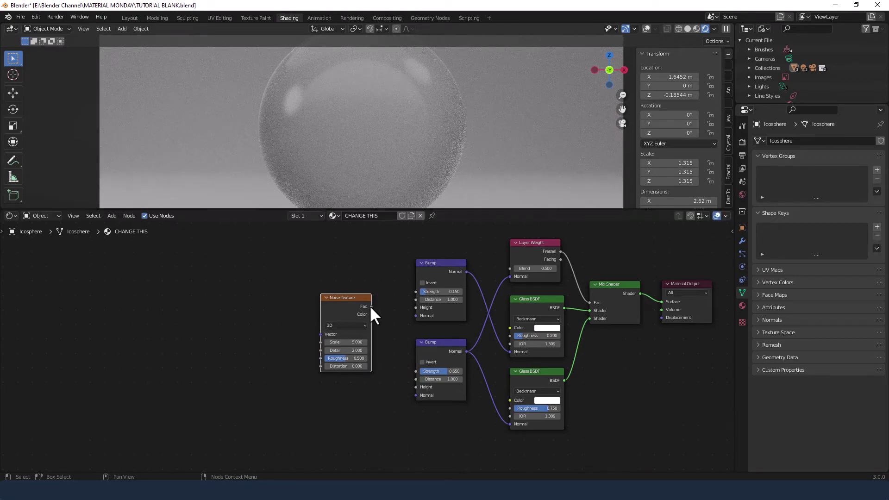
drag(370, 307, 412, 388)
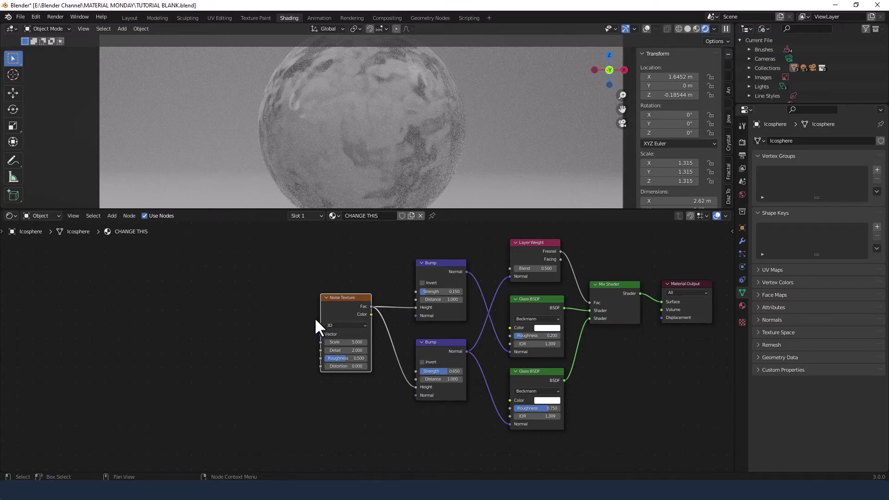
Step: Set the Noise Texture to Scale 1.5, Detail 7.5, Roughness 0.6 and Distortion 0.5
click(348, 341)
text(1.5)
key(Return)
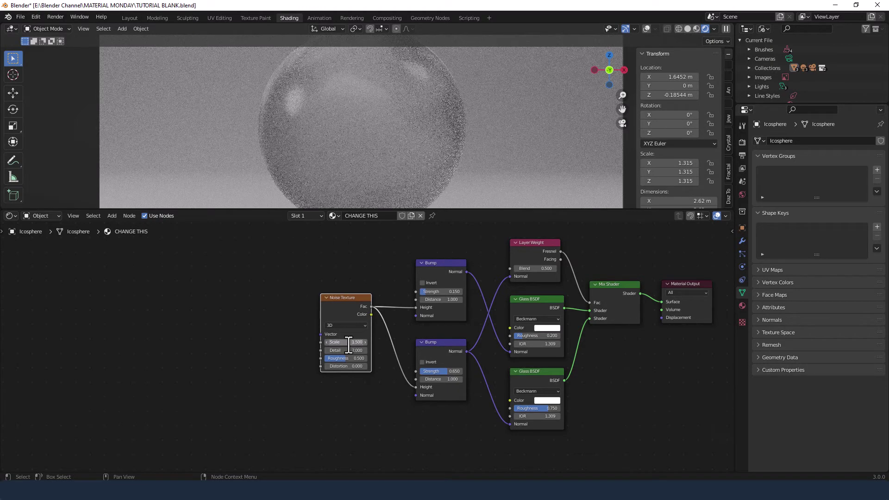
click(348, 350)
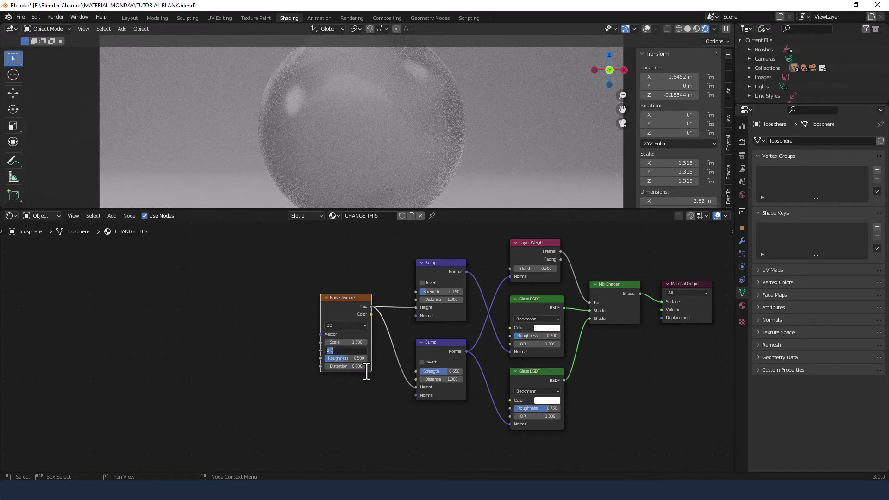
text(7.5)
key(Return)
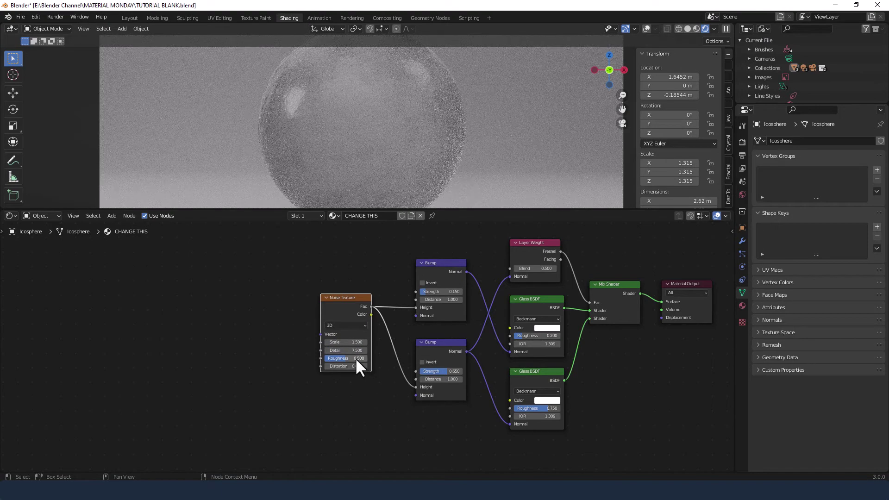
text(0.6)
key(Return)
click(352, 366)
text(0.5)
key(Return)
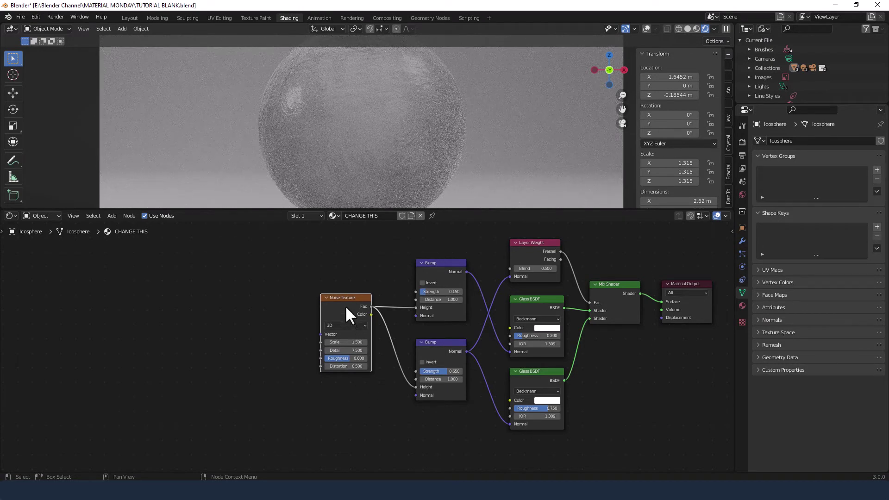
Step: Add Texture Coordinate and Mapping nodes with Ctrl+T, linking the Object output into Mapping
key(ctrl+t)
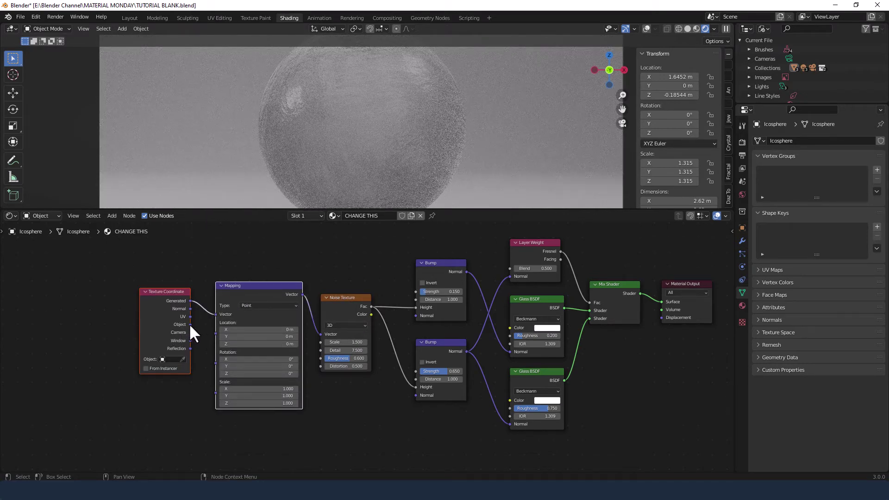
drag(190, 324, 218, 312)
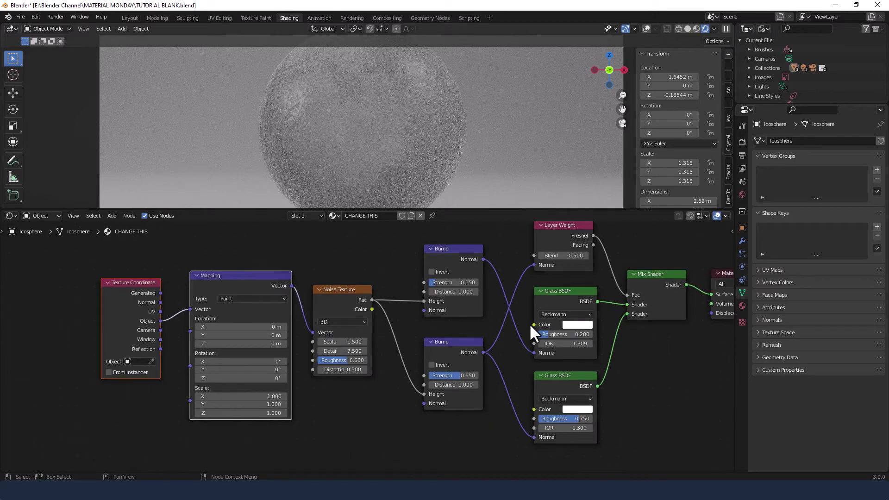
Step: Open the upper Glass BSDF's colour picker and try out a pale blue-green tint
scroll(529, 323, up, 1)
middle_drag(529, 323, 463, 336)
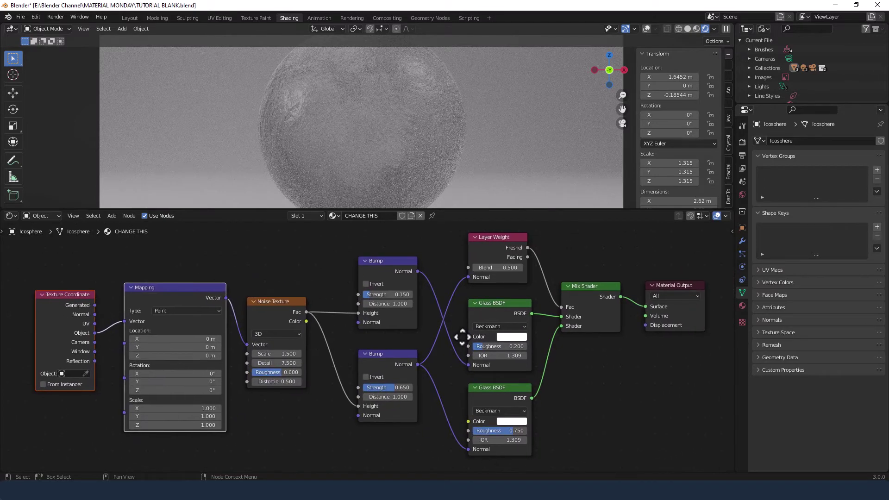
click(511, 336)
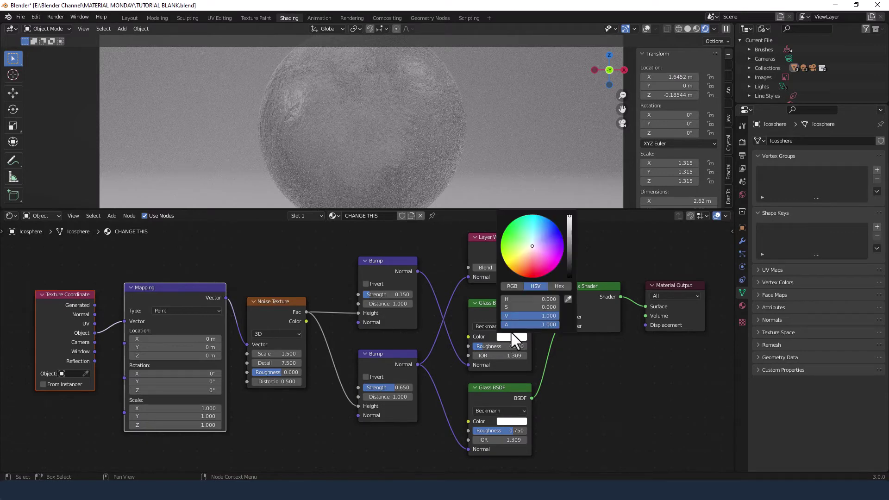
click(516, 306)
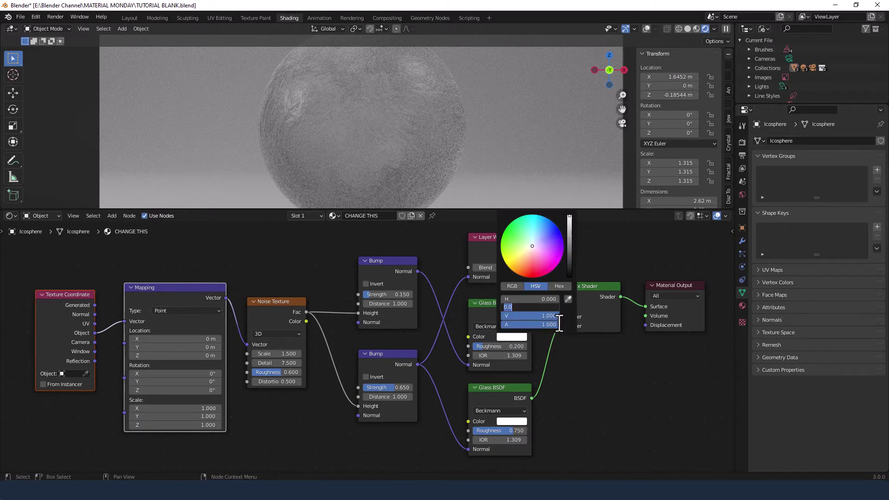
key(BackSpace)
text(.1)
key(Return)
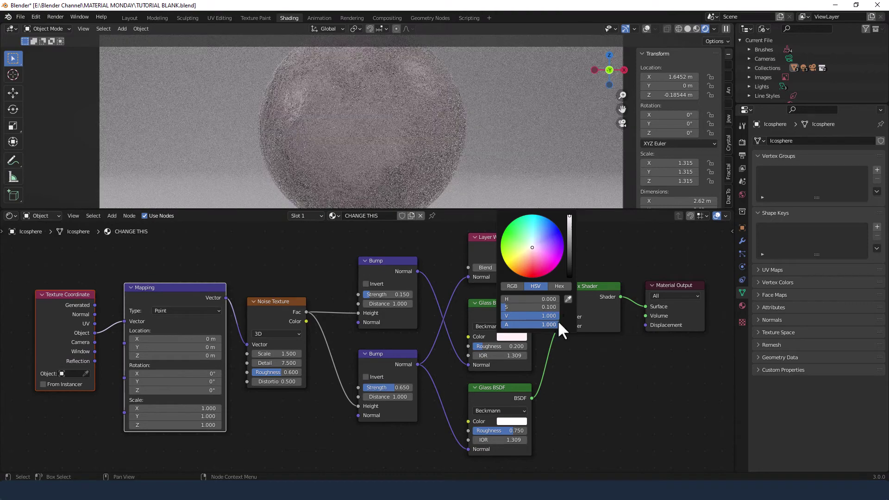
drag(505, 299, 532, 306)
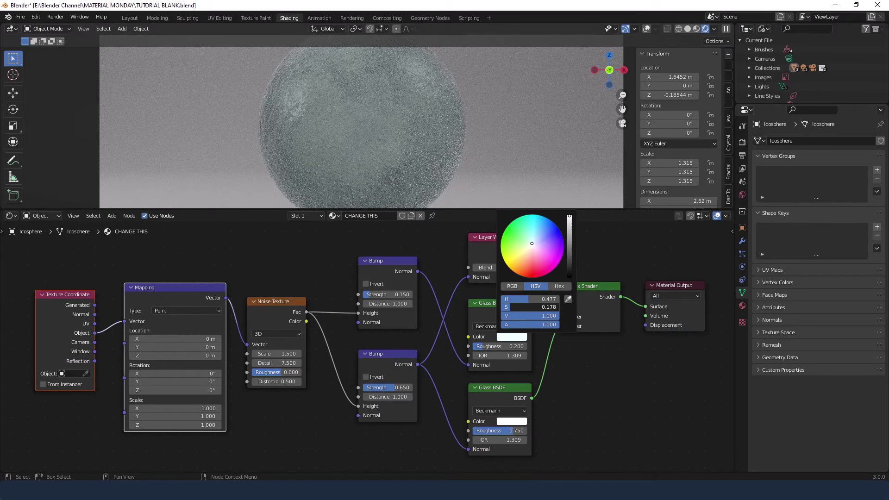
drag(532, 305, 523, 300)
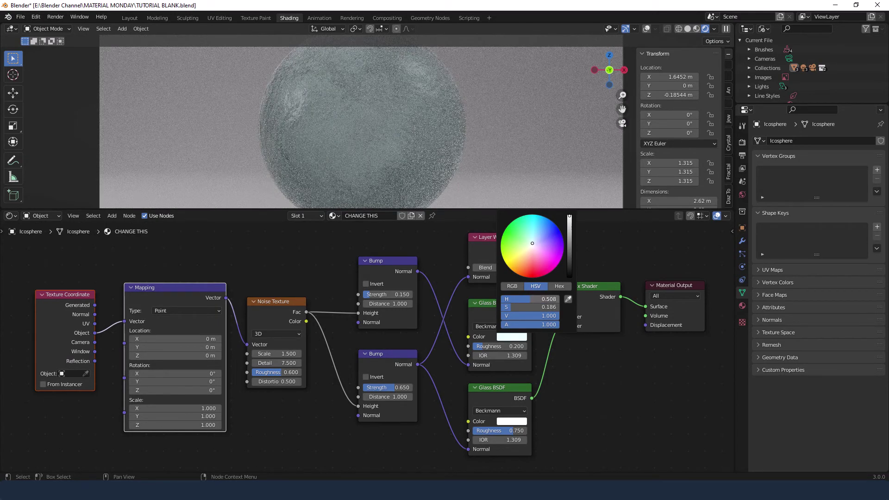
Step: Enter hue 0.5 and saturation 0.175 for the upper glass colour
click(535, 300)
text(0.5)
key(Return)
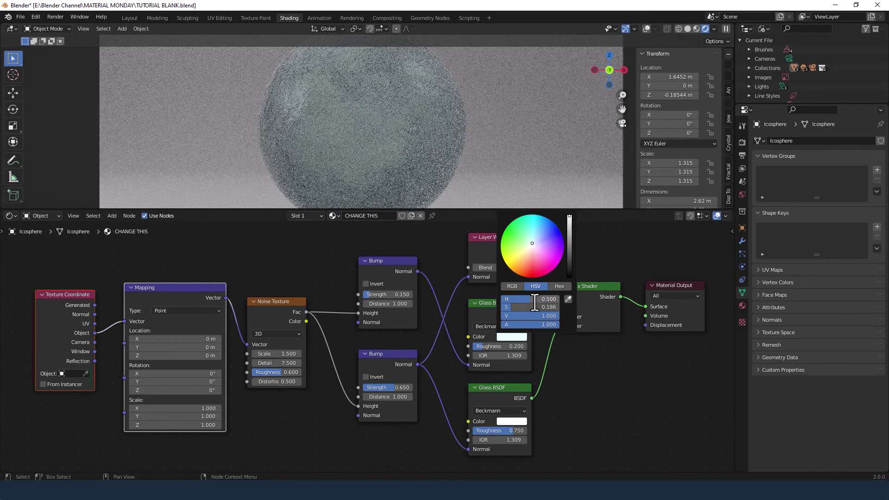
click(533, 306)
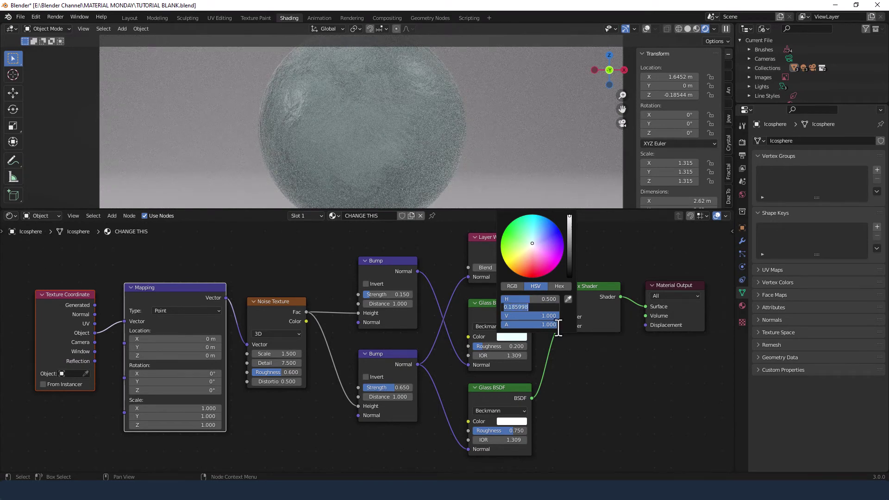
key(BackSpace)
text(0.175)
key(Return)
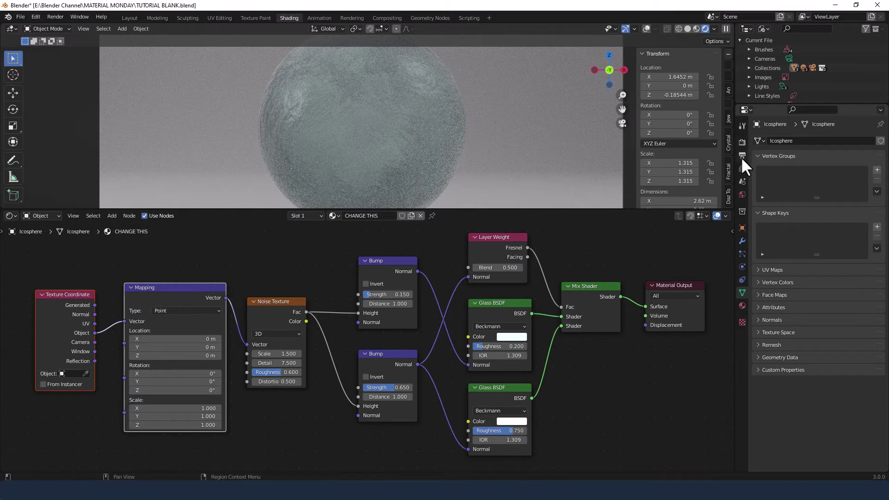
Step: Expand the Cycles render sampling settings, leaving maximum samples at 4096
click(742, 142)
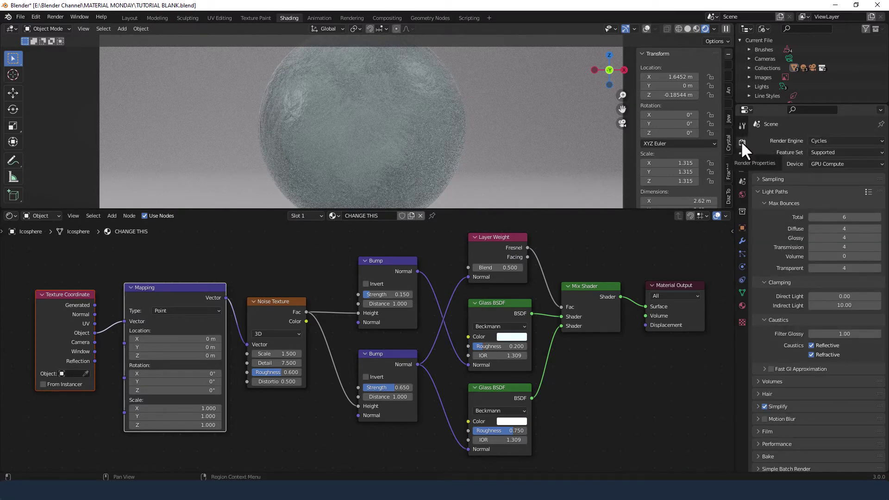
click(760, 180)
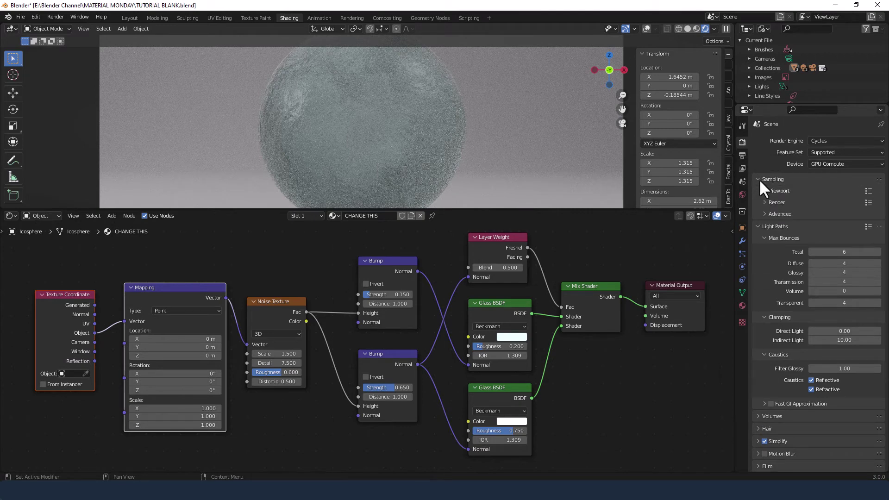
click(765, 202)
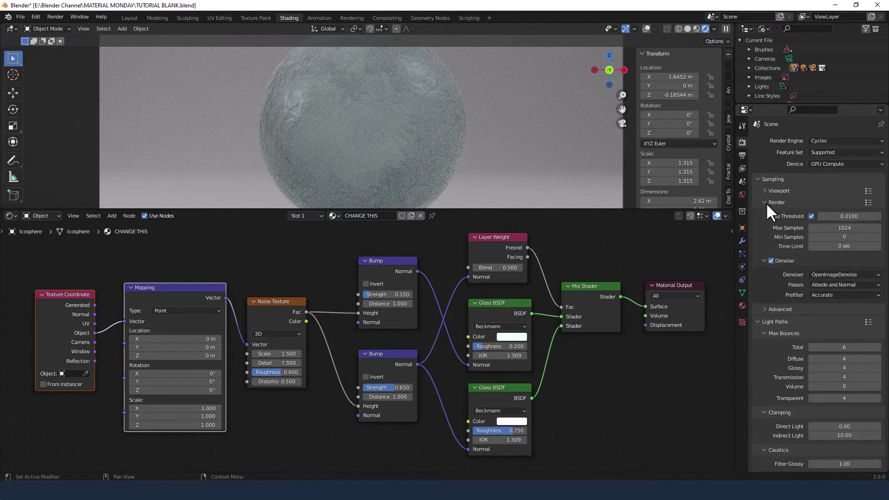
click(840, 231)
text(1024)
key(Escape)
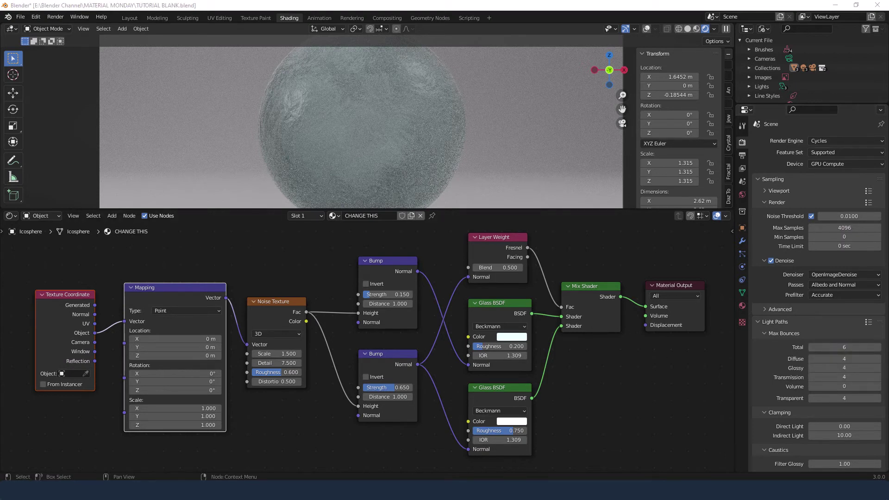
Step: Set Max Bounces to Total 12, Transmission 12 and Transparent 6
double_click(844, 347)
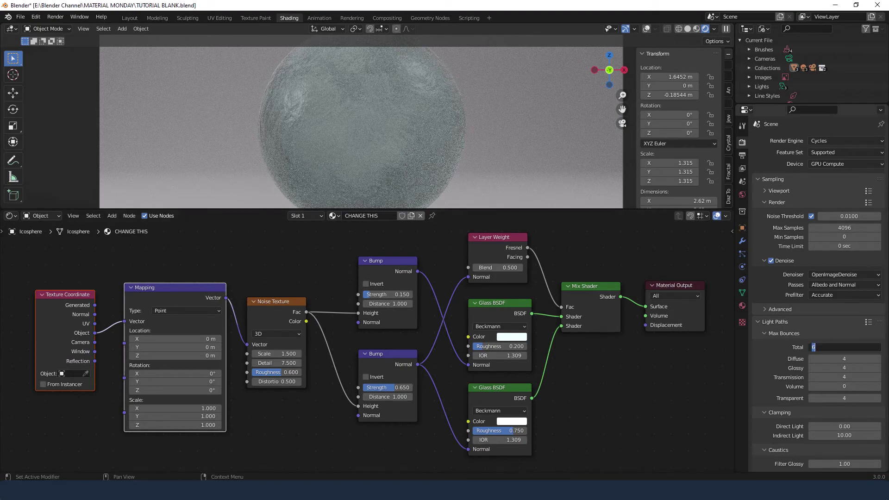
text(12)
key(Tab)
key(Tab)
key(Tab)
text(12)
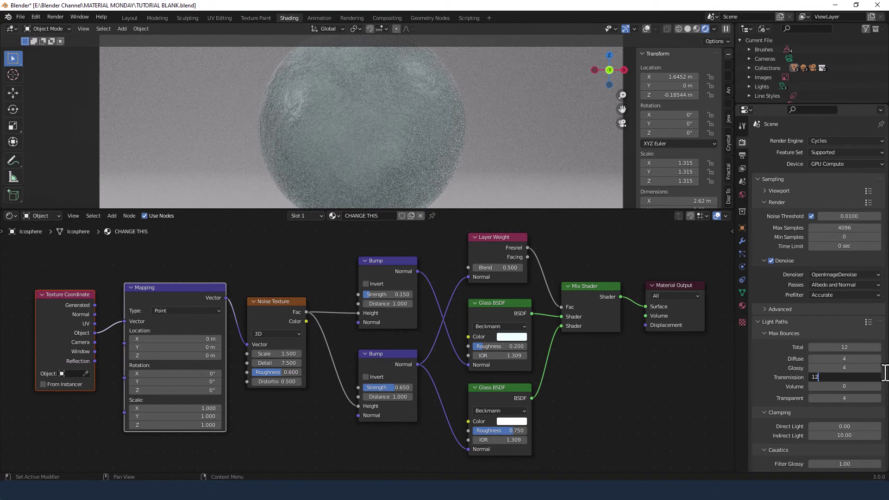
key(Tab)
key(Tab)
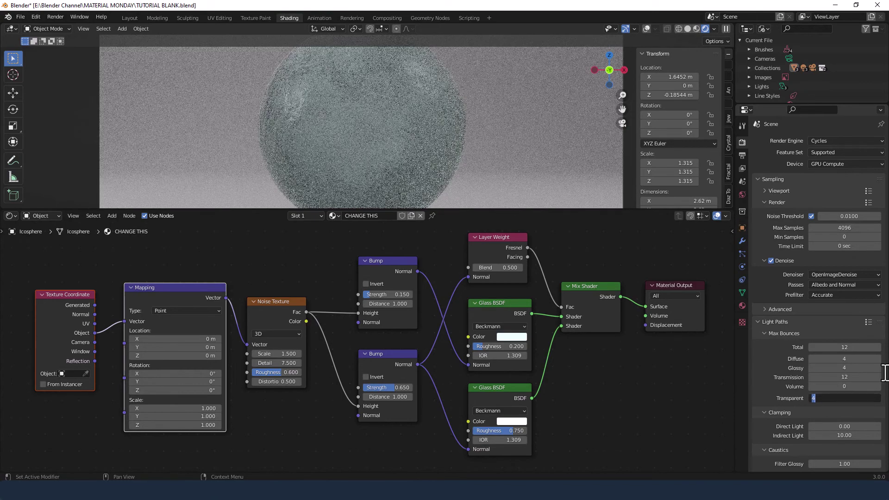
text(6)
key(Return)
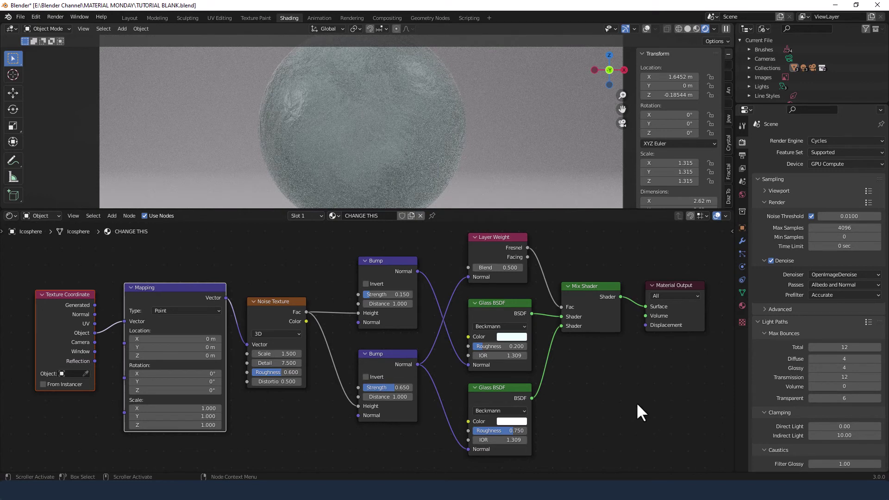
Step: Render the frosted ice sphere as a final Cycles image via Render > Render Image
click(61, 16)
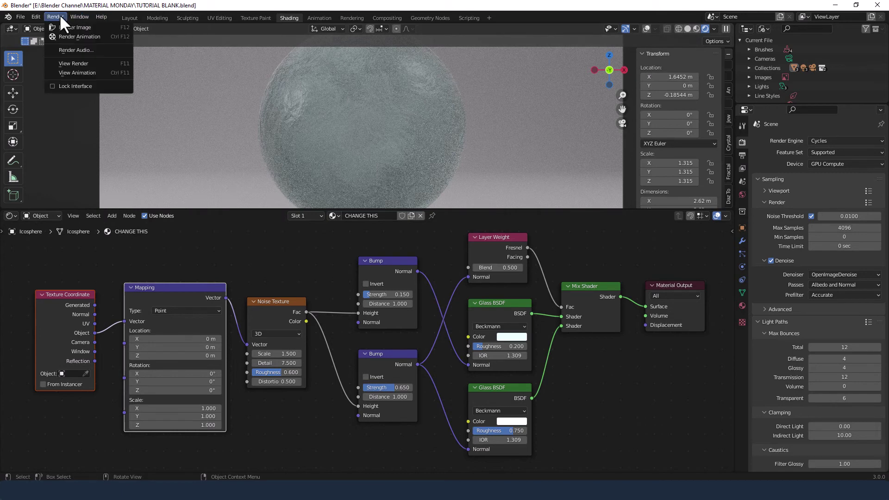